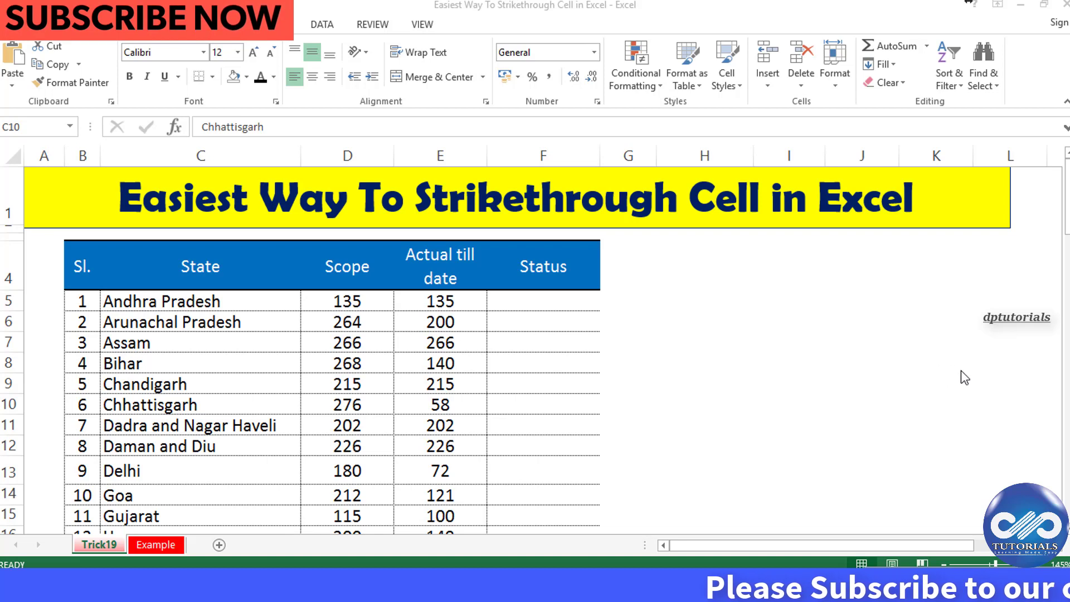
Step: Apply Ctrl+5 strikethrough to the state cells Andhra Pradesh and Bihar, then Chandigarh and Chhattisgarh
left_click(255, 303)
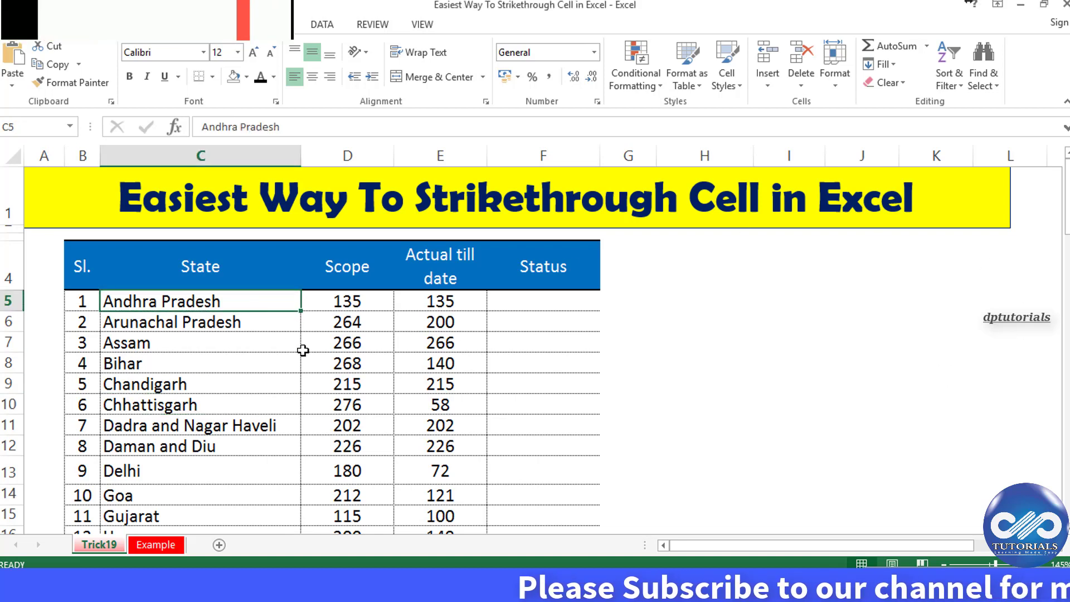
key("ctrl+5")
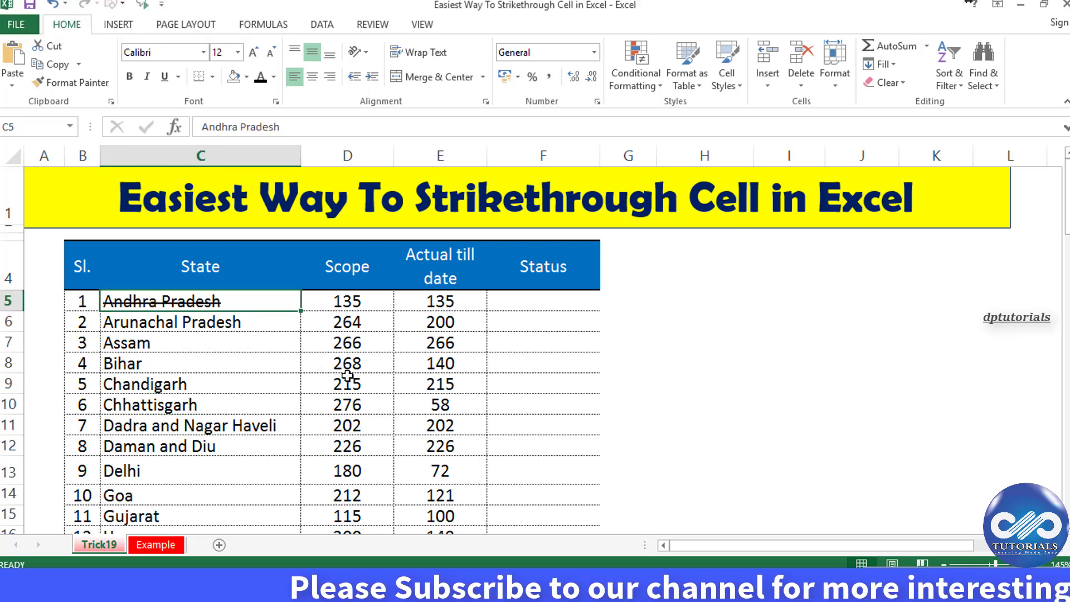
left_click(215, 365)
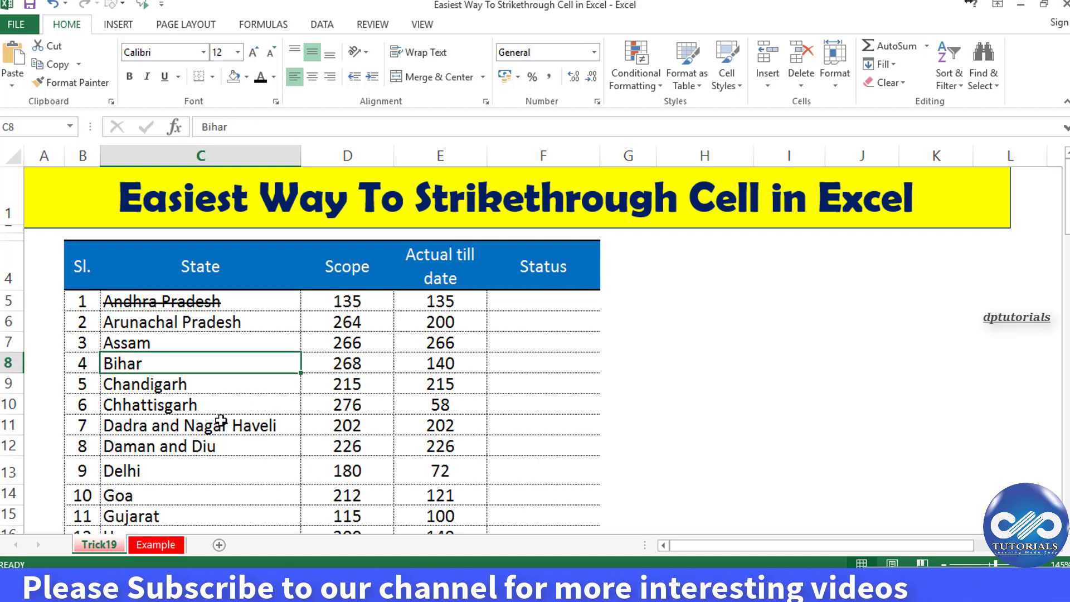
key("ctrl+5")
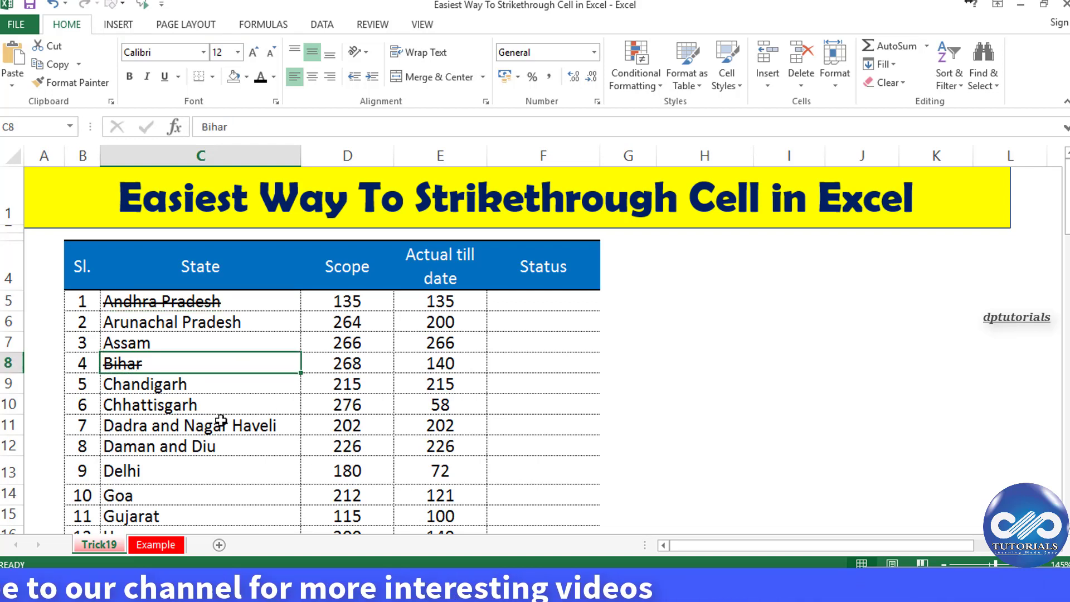
left_click(216, 384)
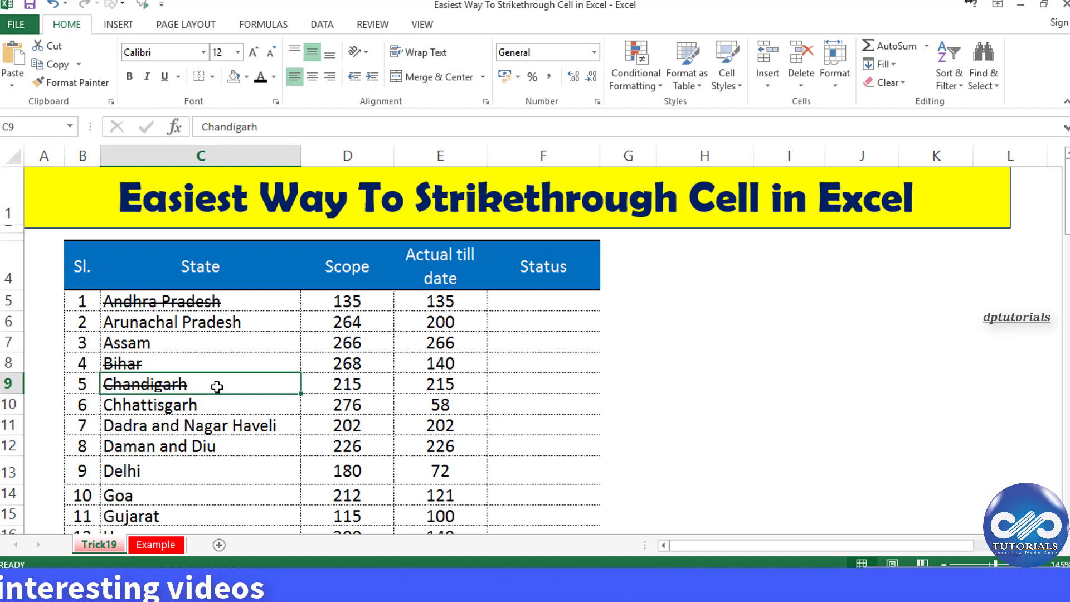
left_click(217, 405)
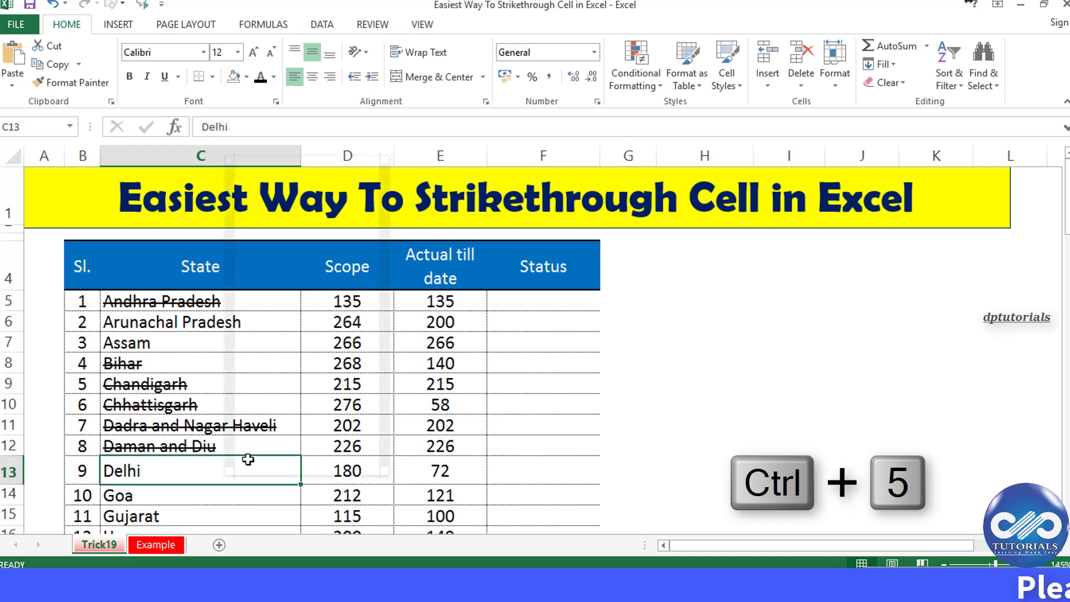
Step: Strike through Delhi using the Strikethrough option on the Format Cells Font tab
right_click(241, 467)
left_click(265, 413)
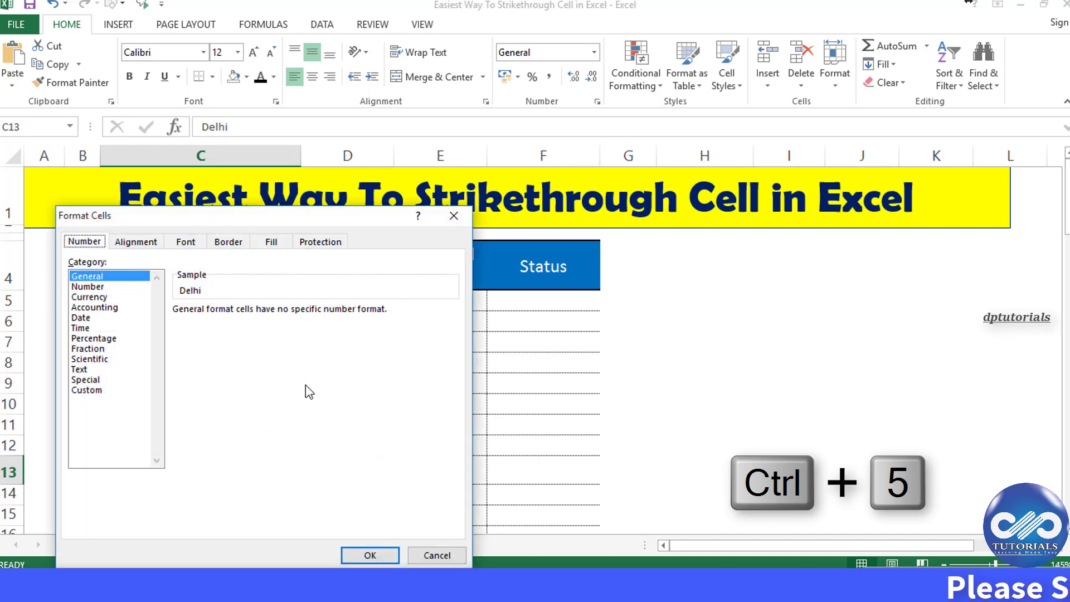
left_click_drag(273, 215, 630, 191)
left_click(543, 218)
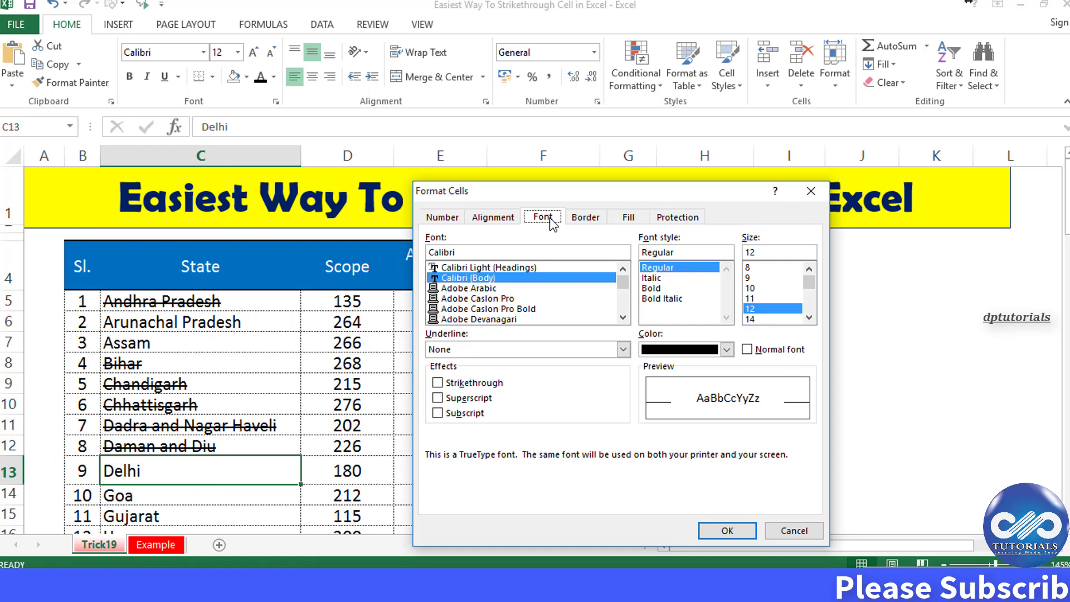
left_click(438, 384)
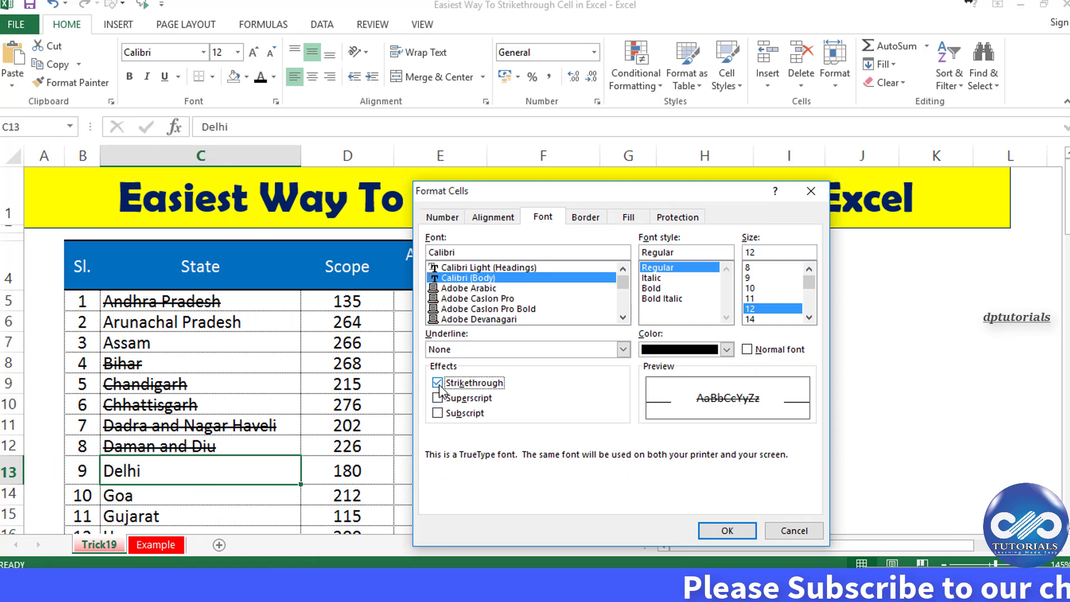
left_click(715, 527)
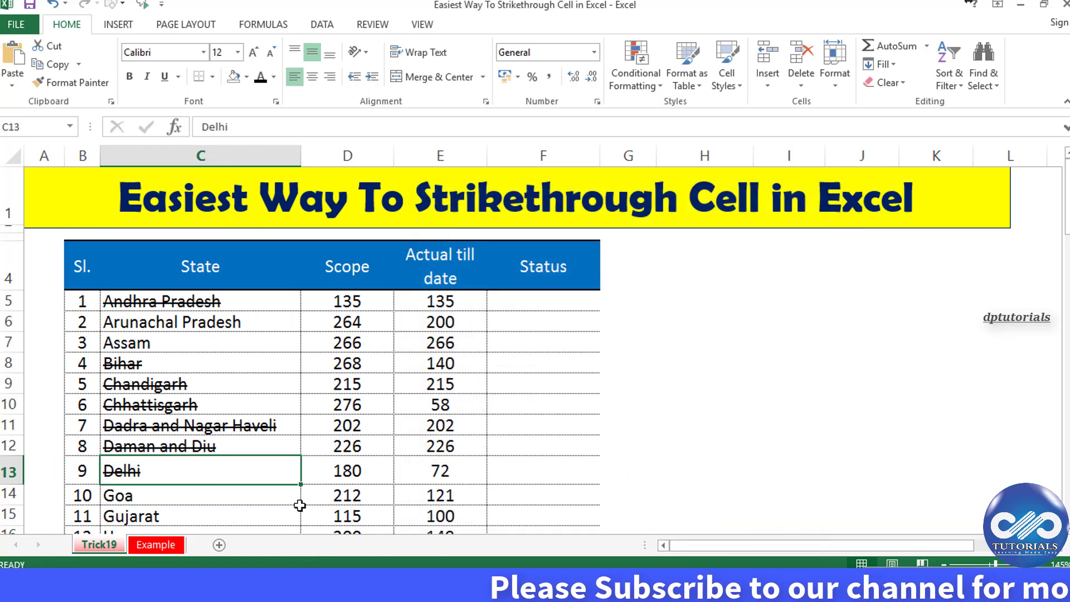
Step: Strike through Goa, Gujarat and Assam with Ctrl+5, then go to the Example sheet
left_click(221, 495)
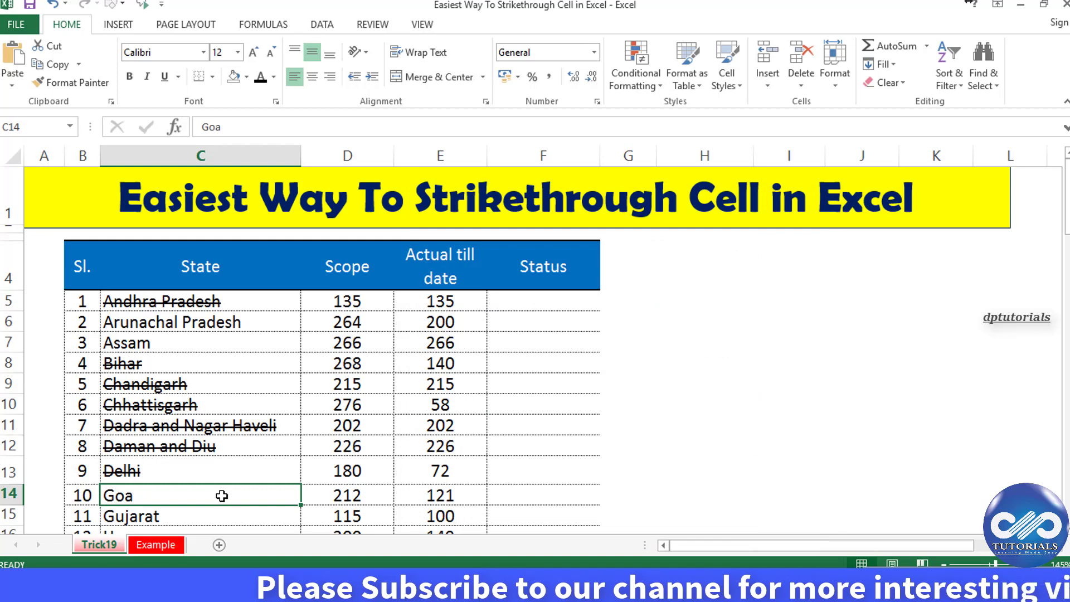
key("ctrl+5")
left_click(225, 512)
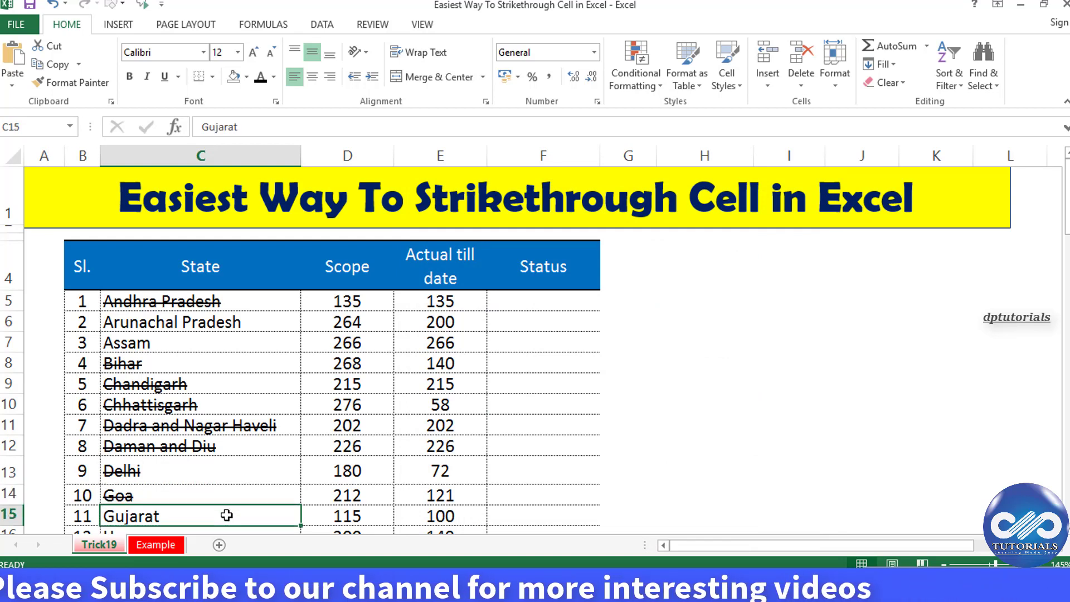
key("ctrl+5")
left_click(173, 350)
key("ctrl+5")
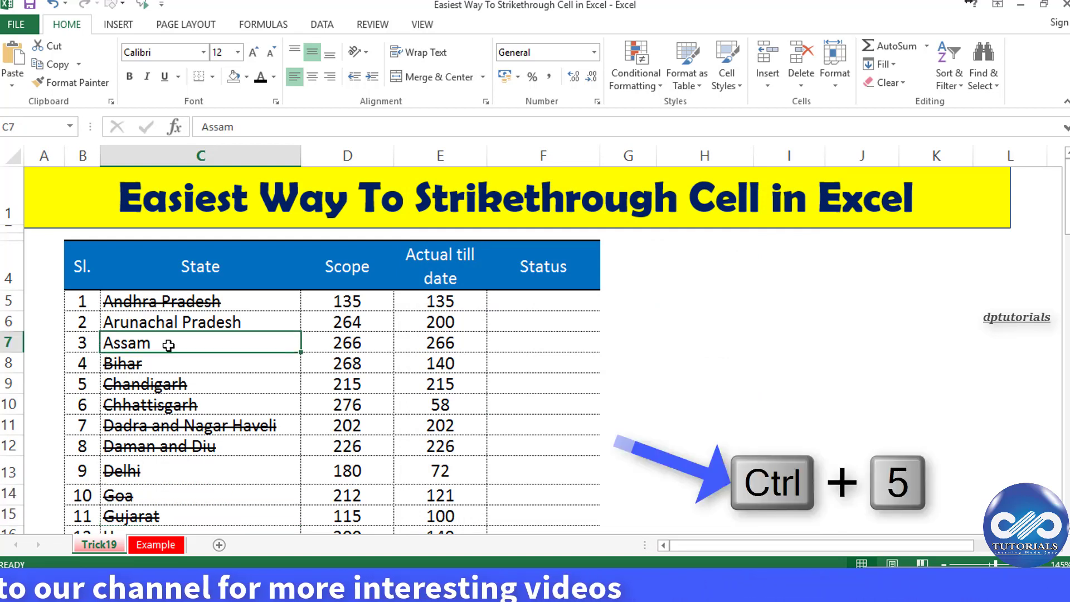
left_click(206, 375)
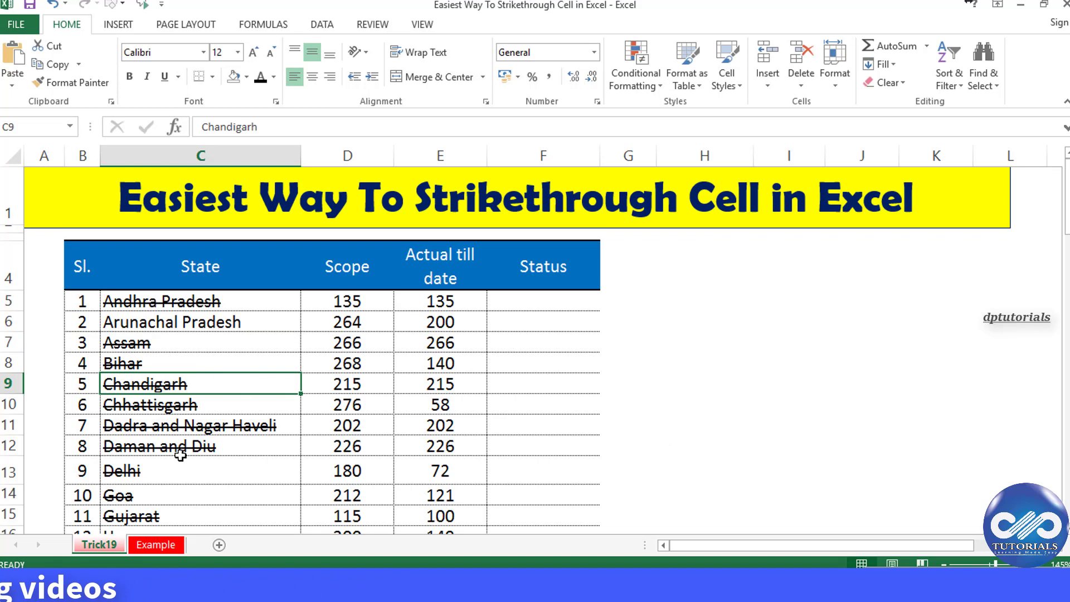
left_click(152, 544)
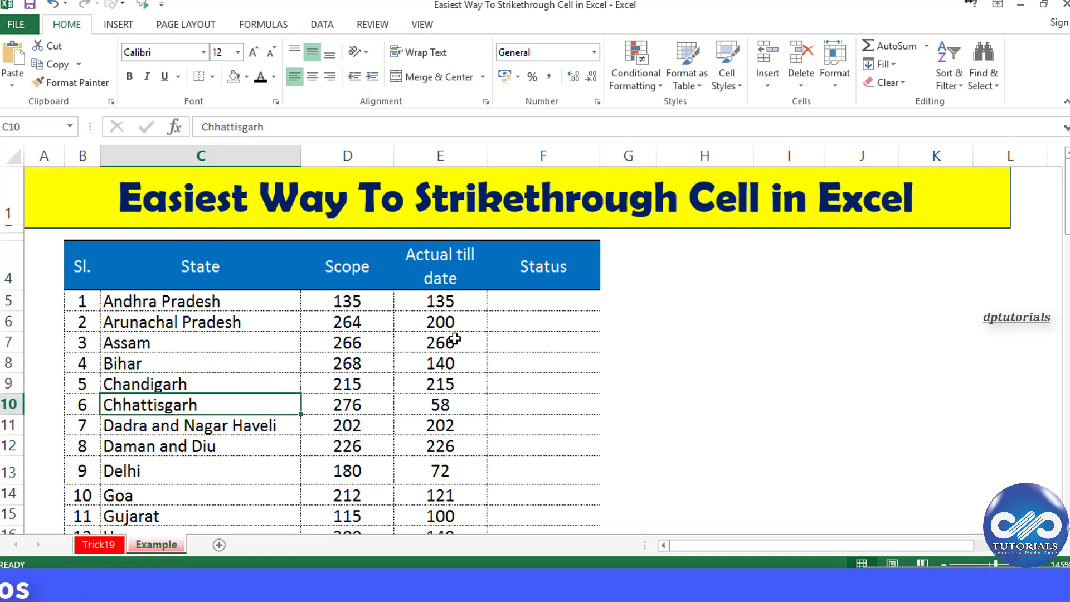
Step: Select C5:C38 on the Example sheet, Andhra Pradesh down to West Bengal
left_click_drag(395, 335, 349, 341)
left_click(222, 304)
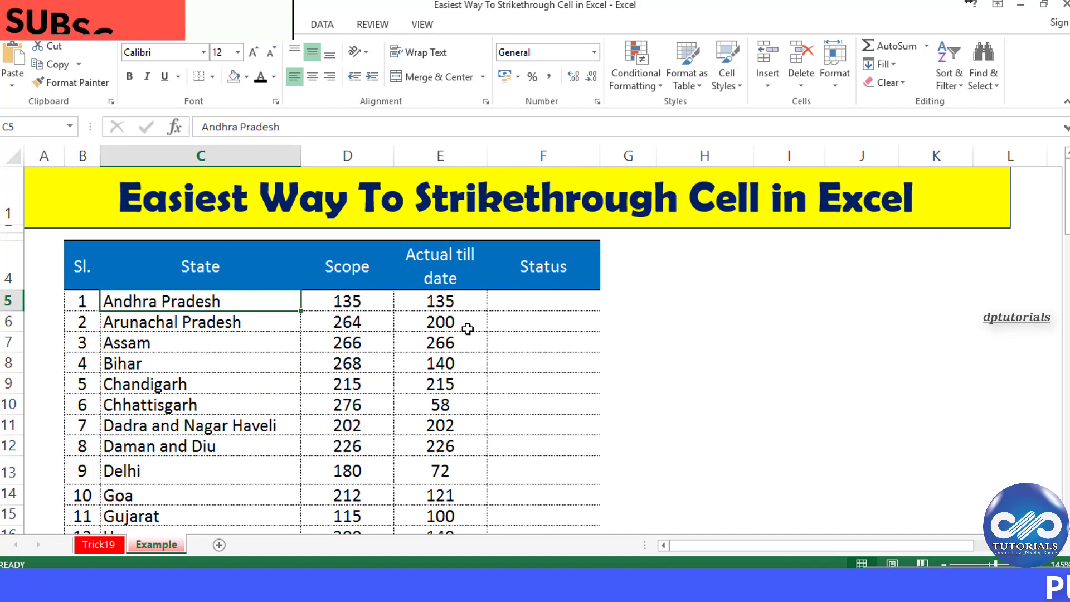
left_click(517, 304)
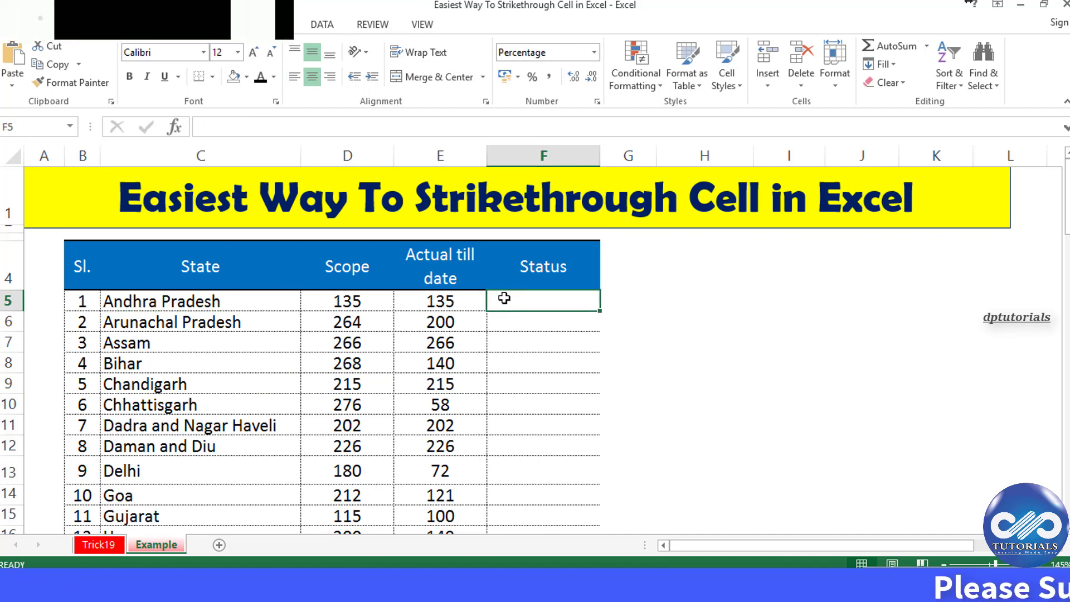
left_click(271, 300)
key("ctrl+shift+Down")
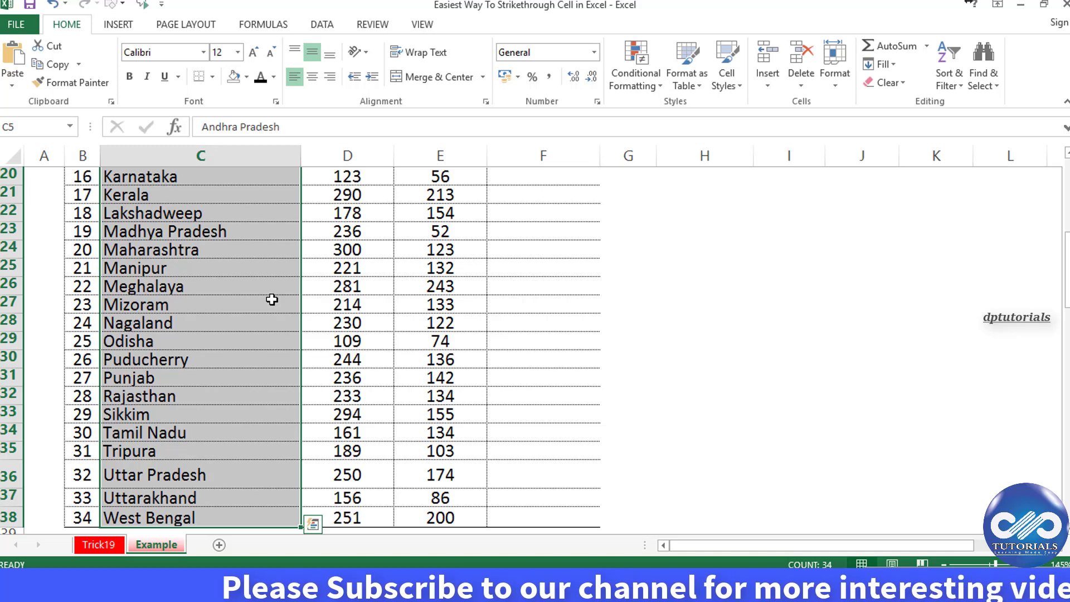
scroll(279, 304, "up", 6)
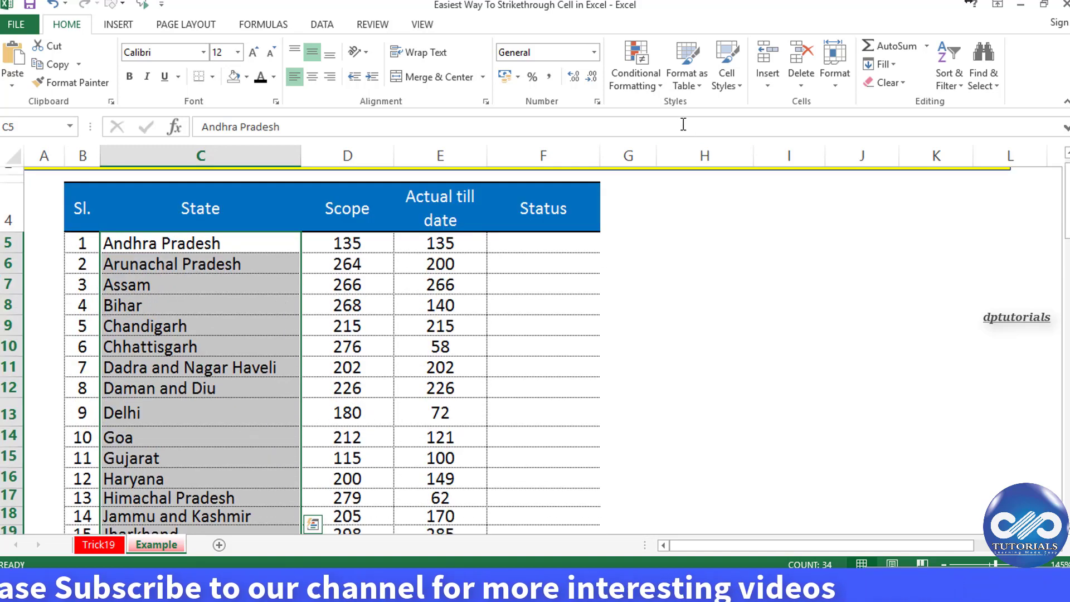
Step: Start a new 'Use a formula' conditional formatting rule with the condition =f5="completed"
left_click(644, 67)
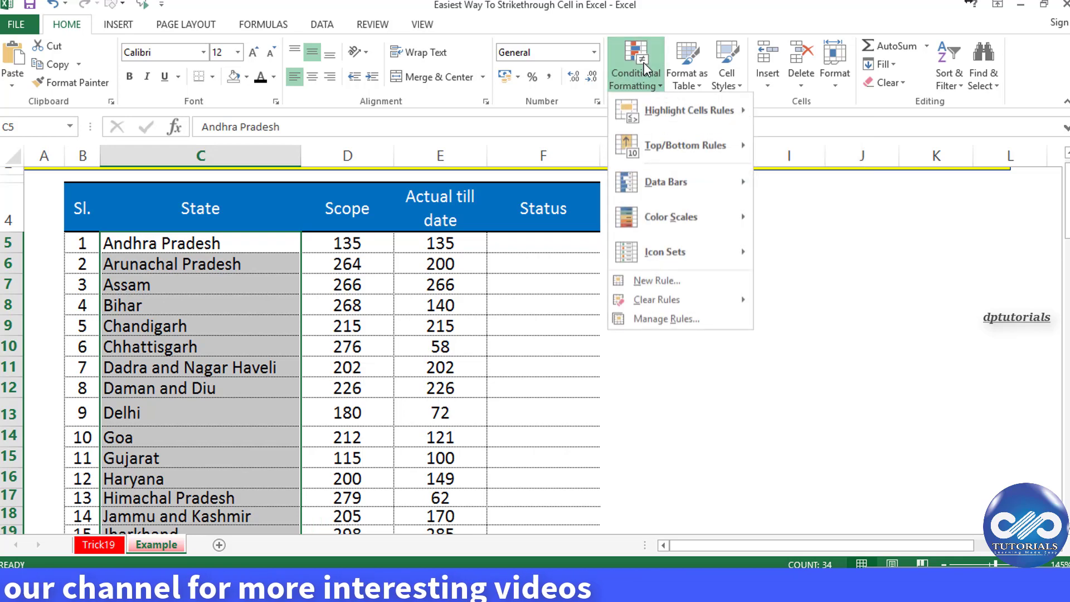
left_click(700, 288)
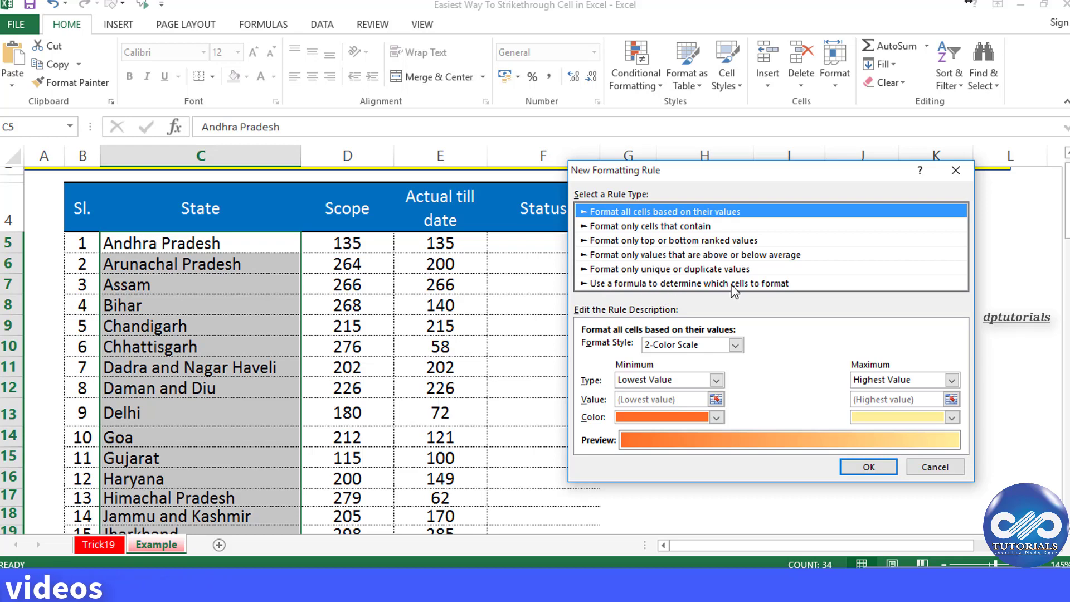
left_click(763, 284)
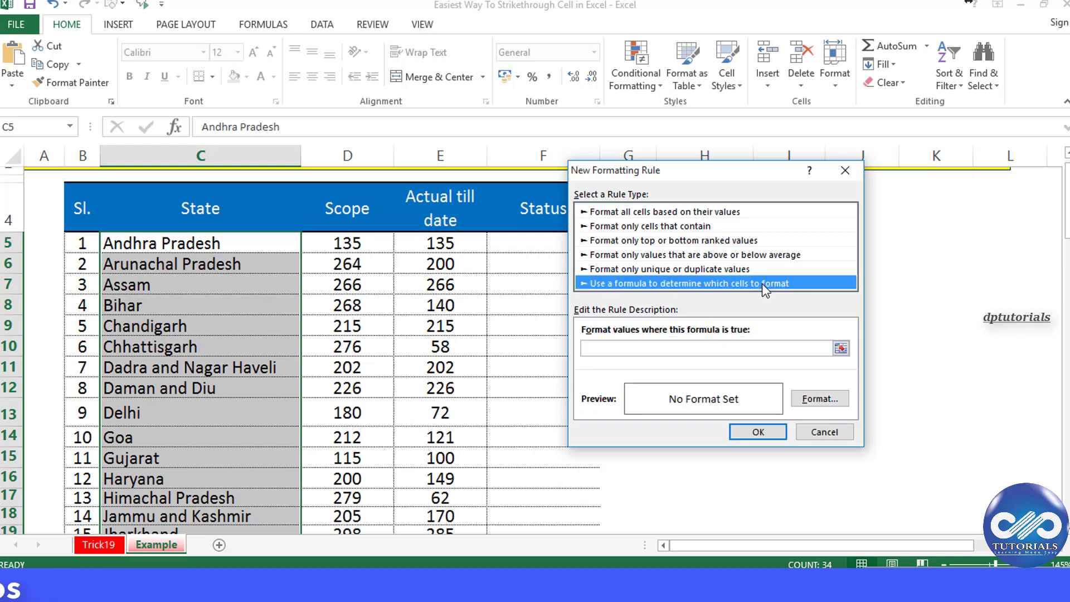
left_click(801, 349)
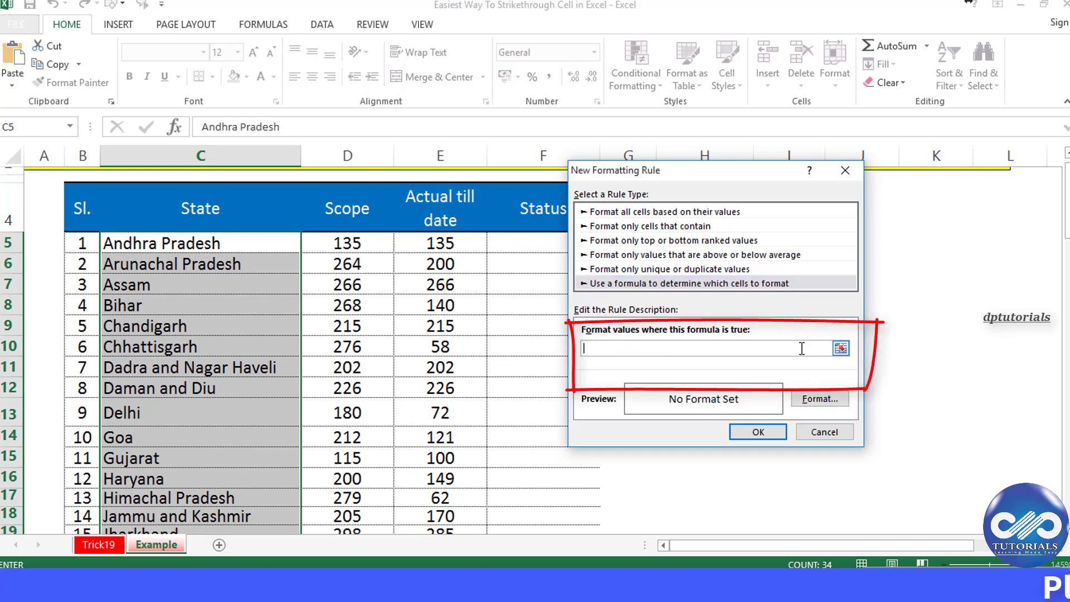
left_click_drag(739, 176, 840, 187)
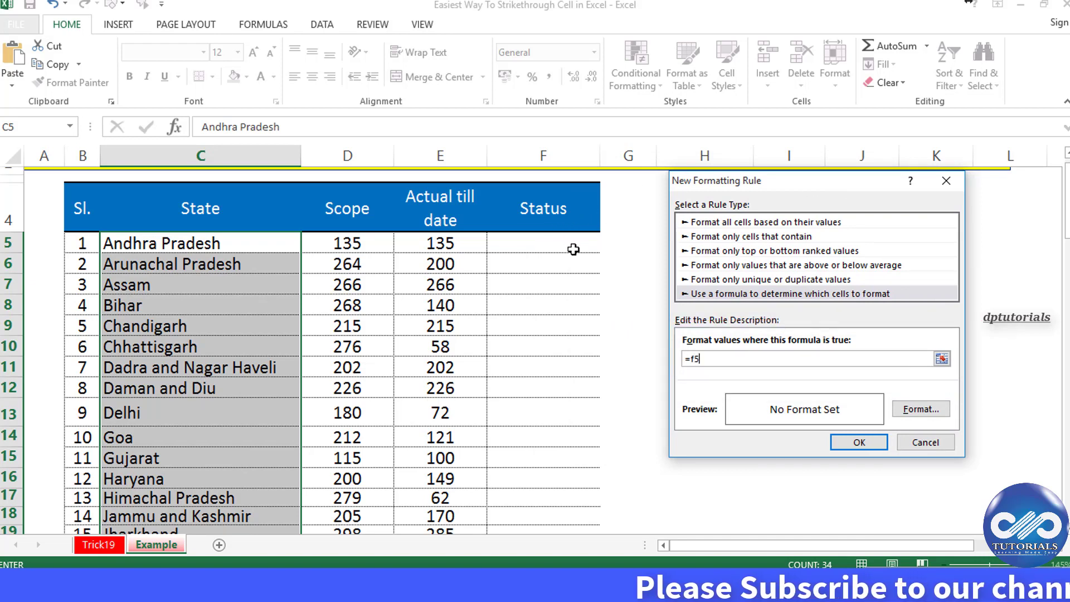
type("=")
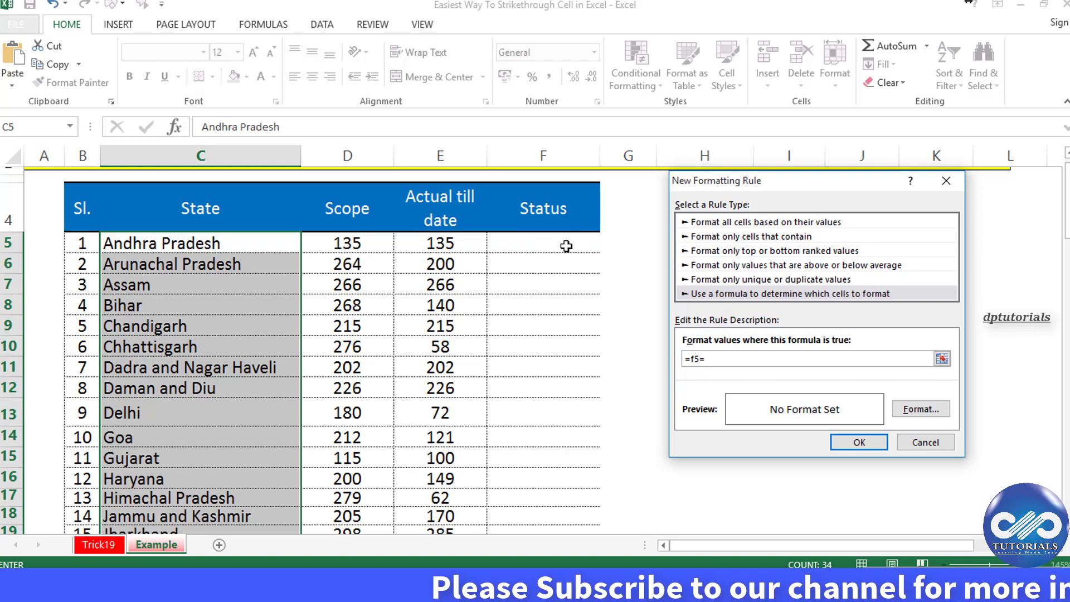
type("\"completed")
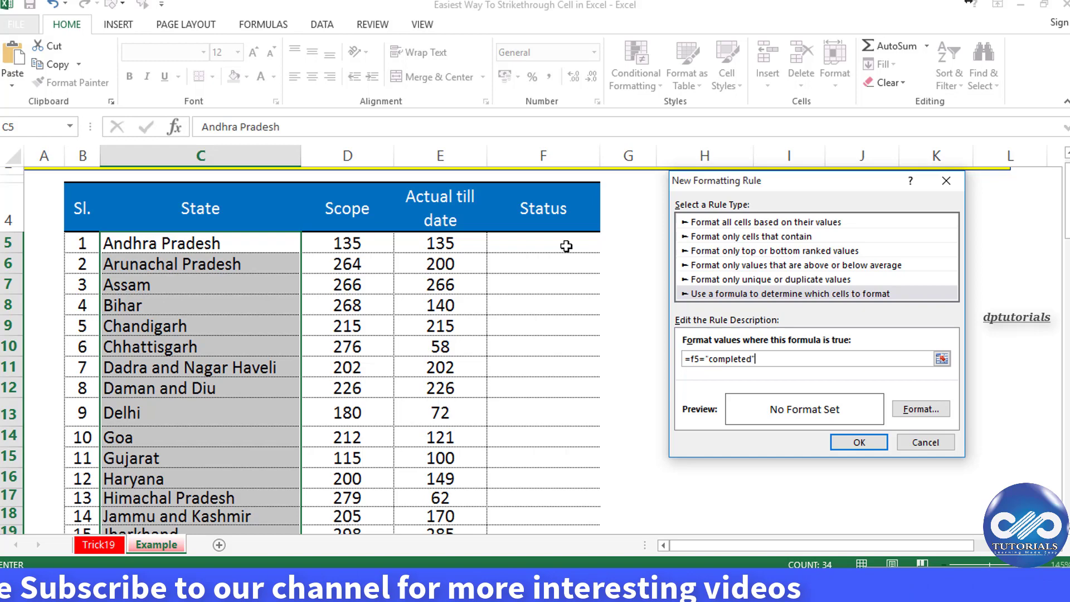
type("\"")
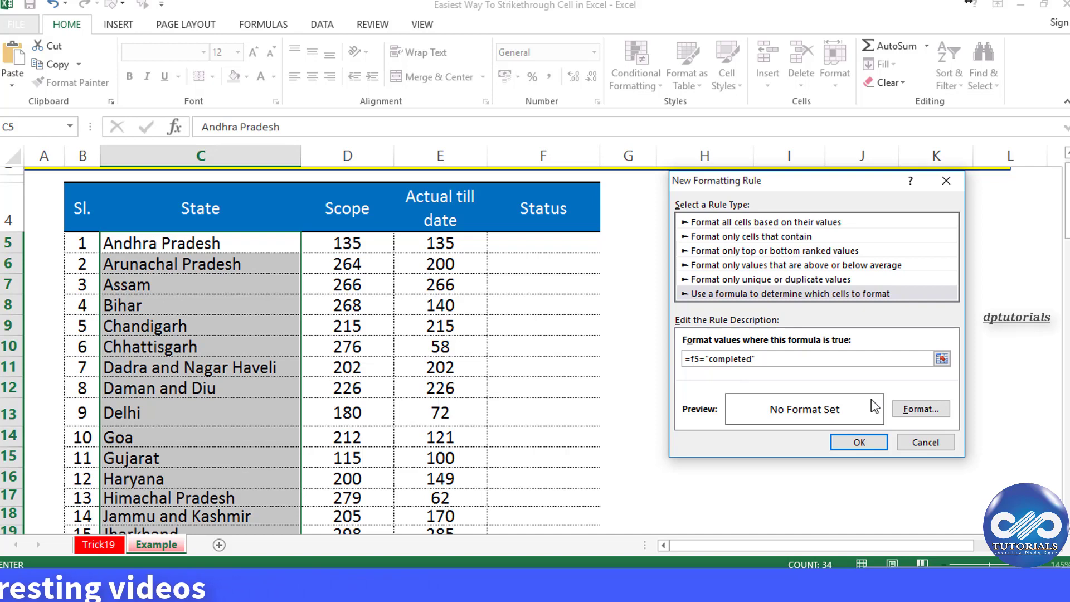
Step: Give the =f5="completed" rule a Strikethrough font format and apply it to the state names
left_click(928, 413)
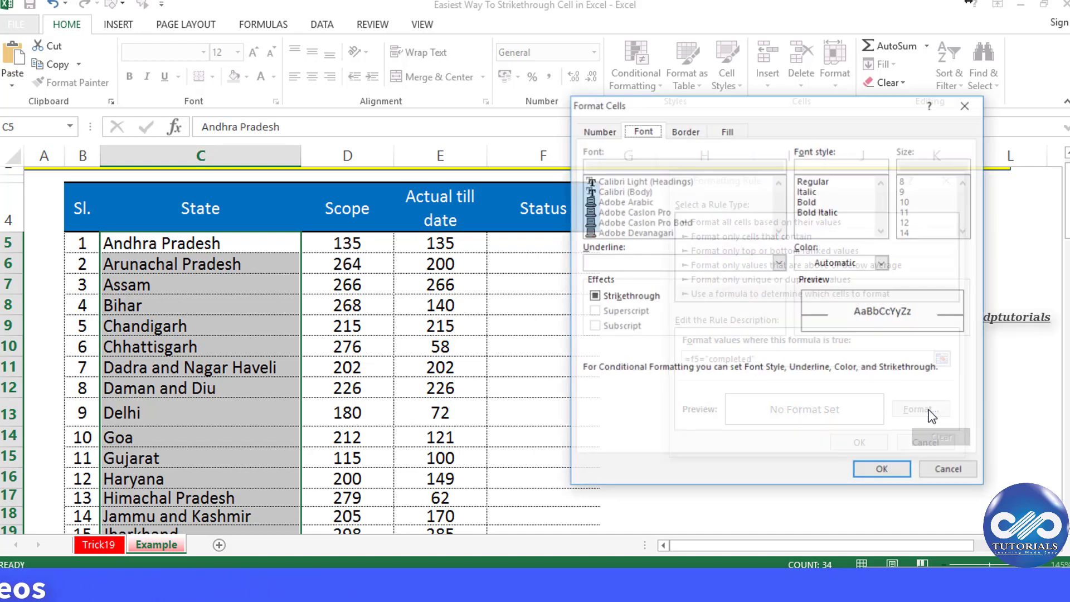
left_click(594, 297)
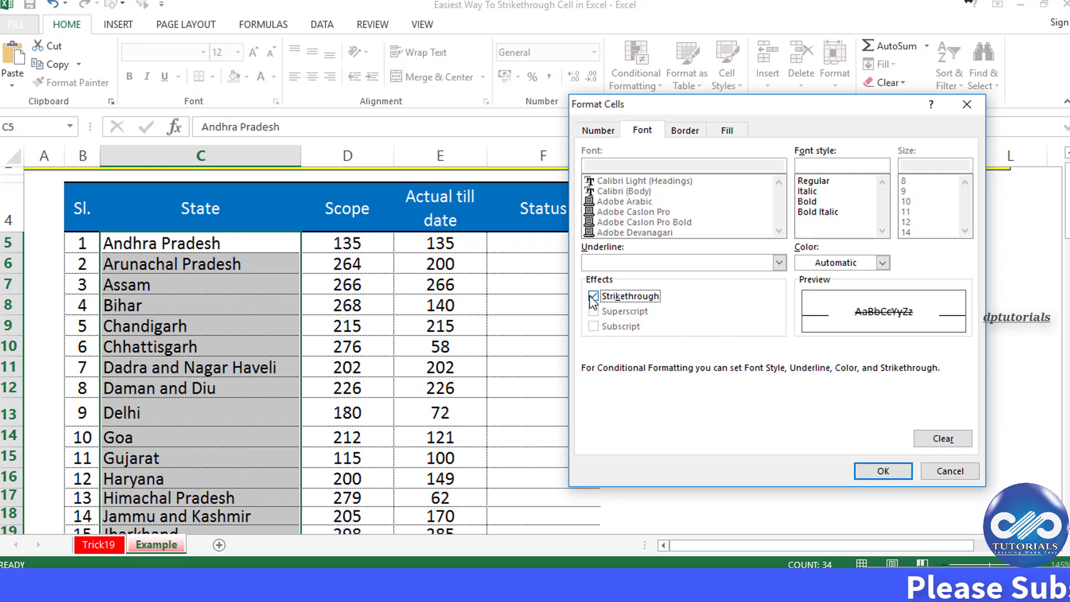
left_click(882, 471)
left_click(859, 443)
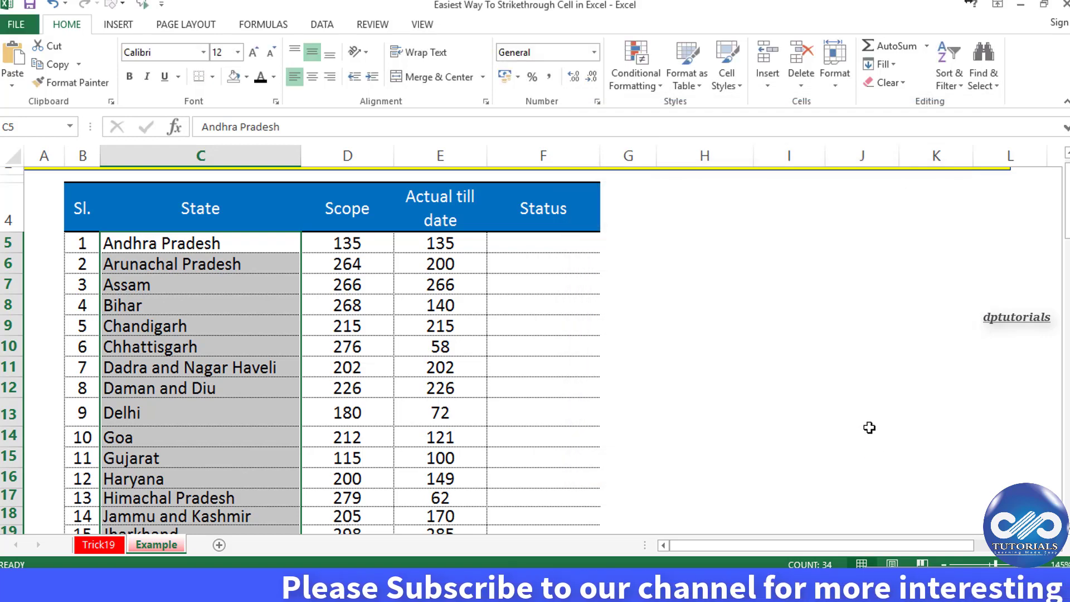
Step: Enter 'completed' in Status cells F5, F7, F9, F11 and F12
left_click(544, 244)
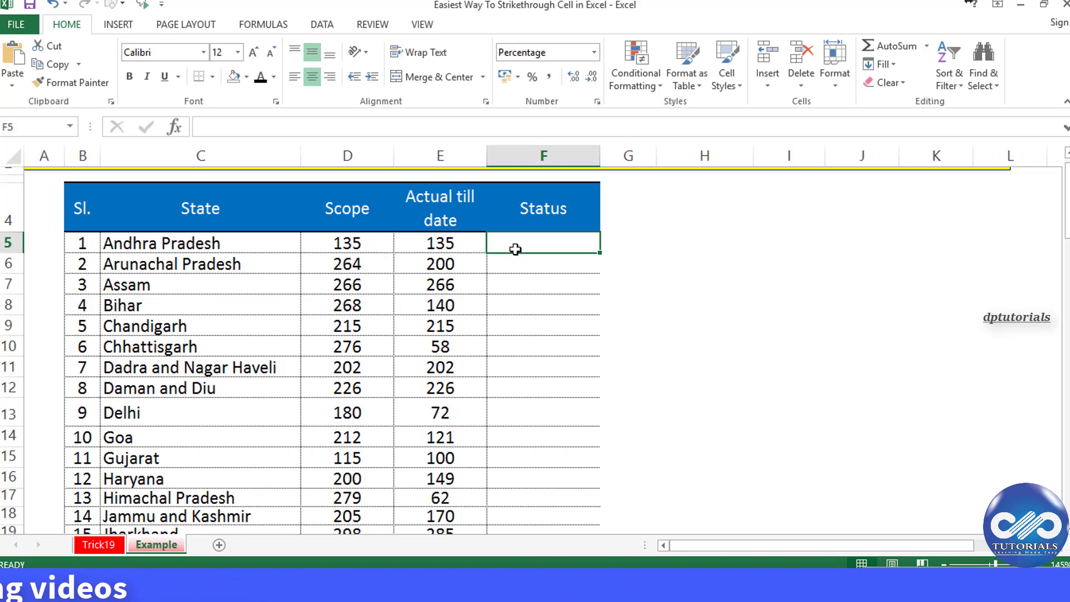
type("completed")
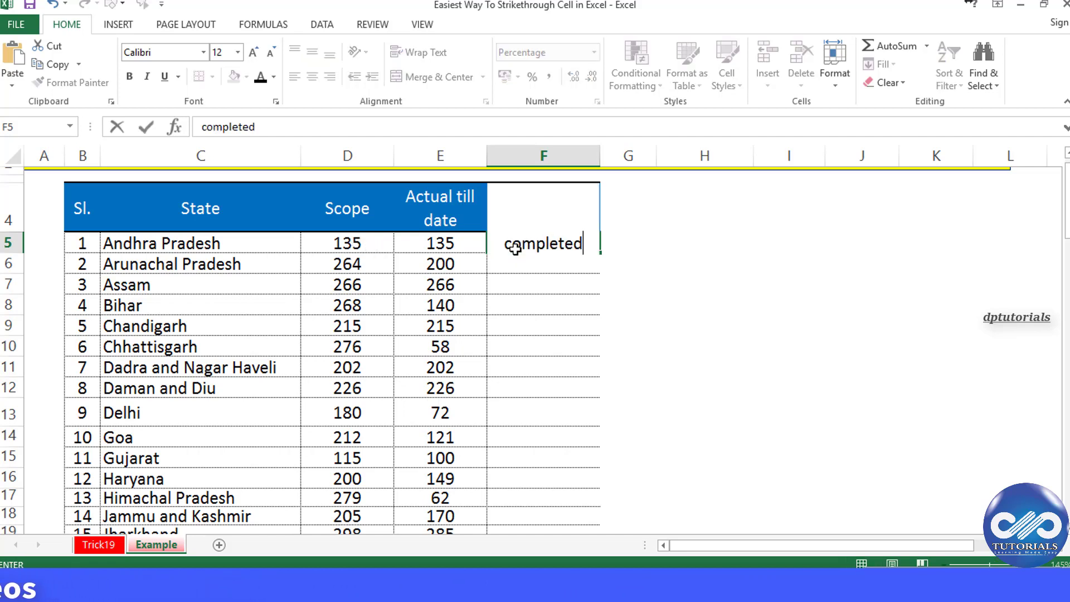
key("Return")
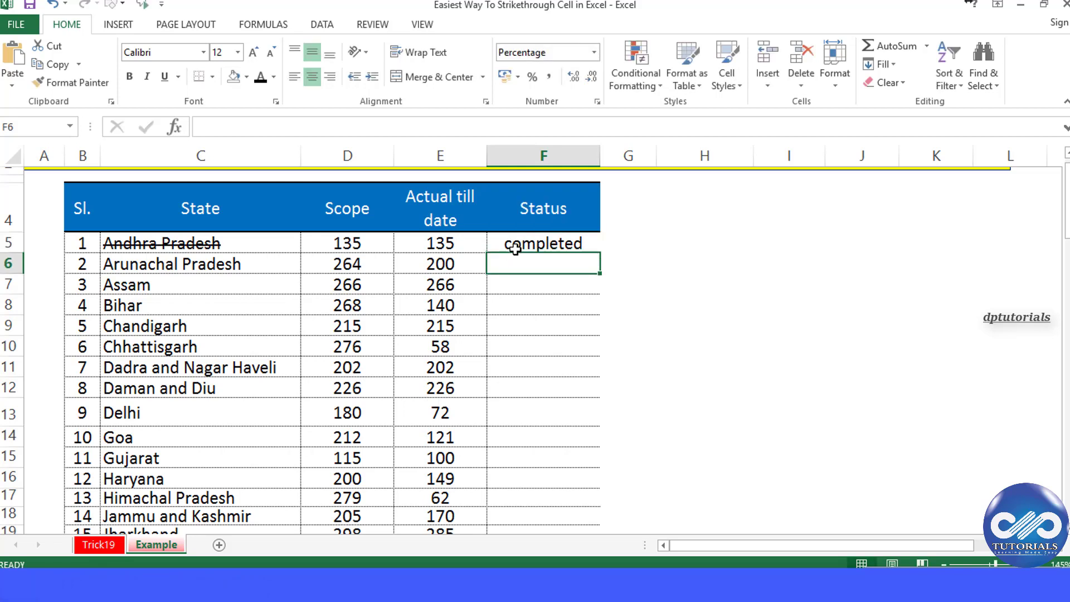
type("completed")
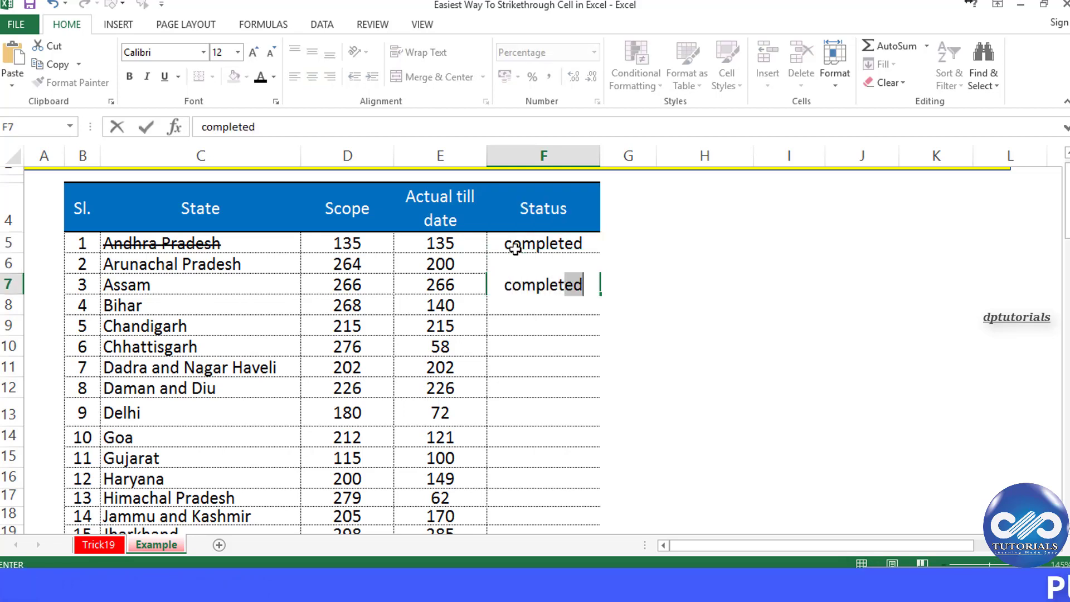
key("Return")
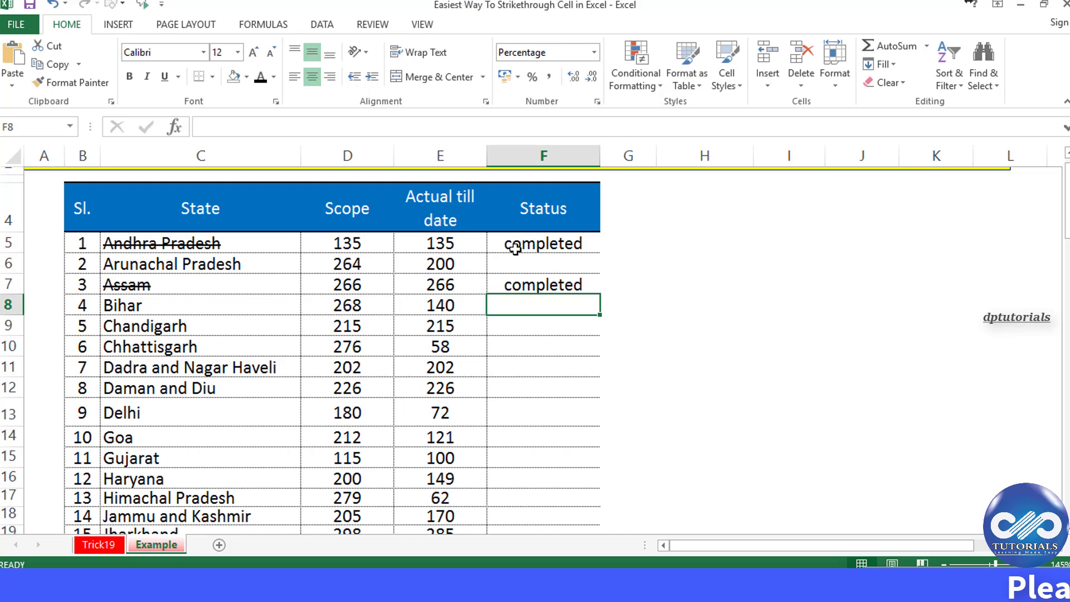
type("completed")
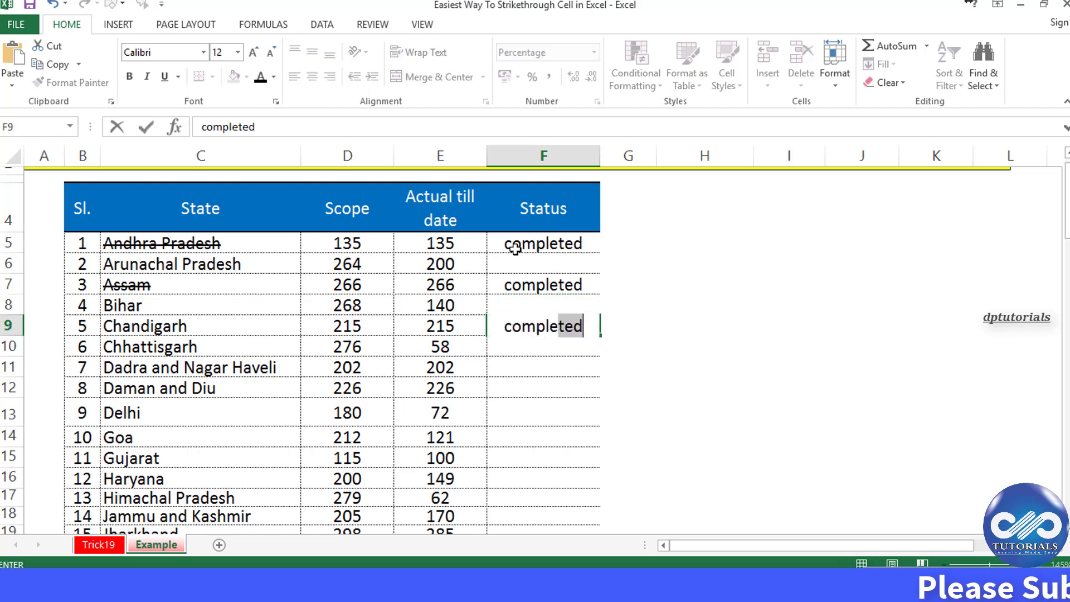
key("Return")
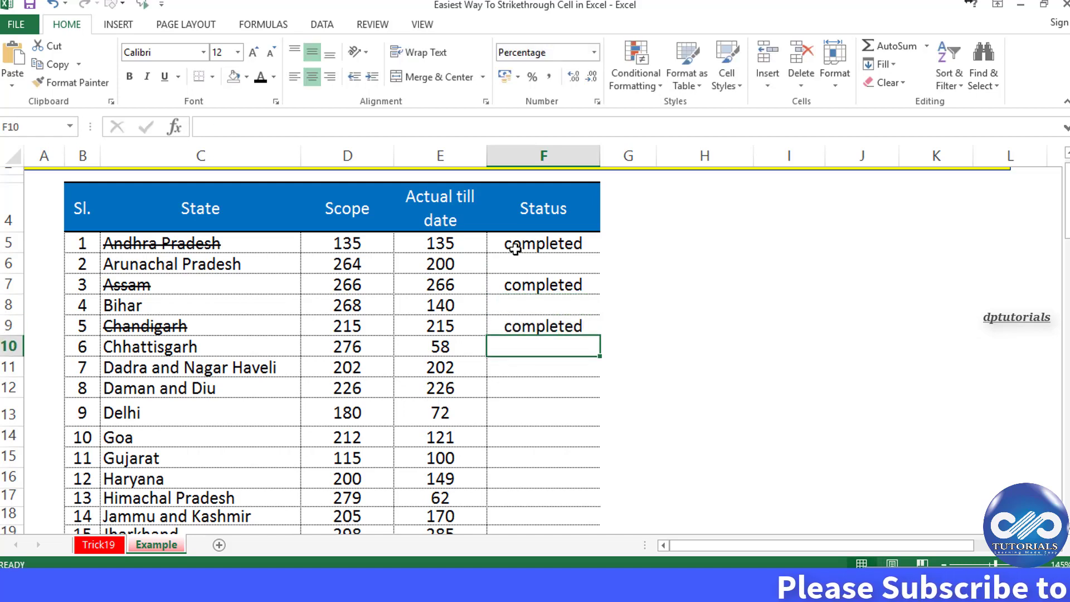
key("Return")
type("compl")
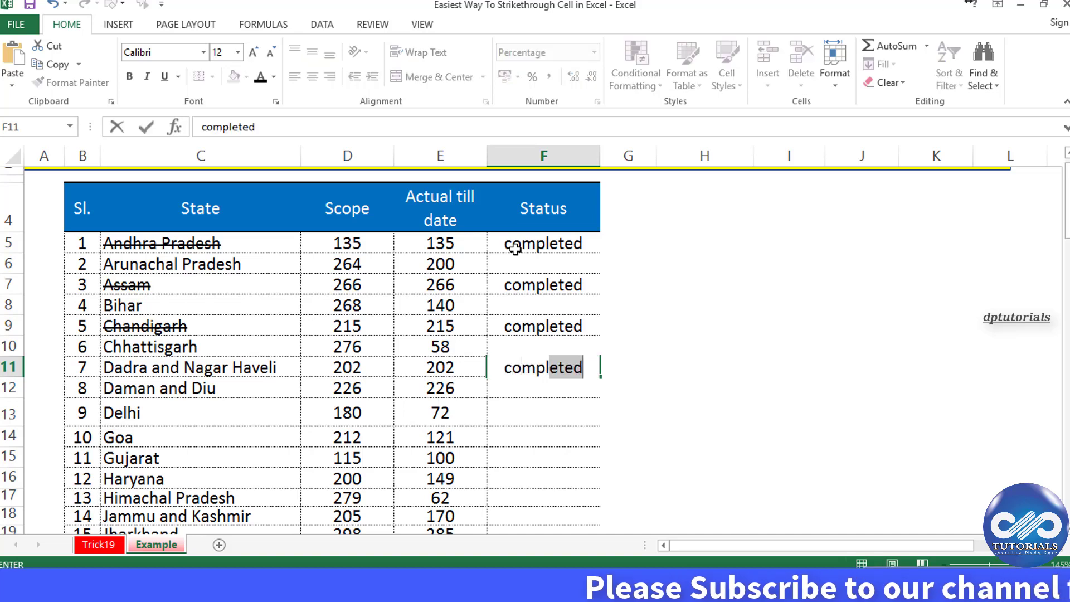
key("Return")
type("completed")
key("Return")
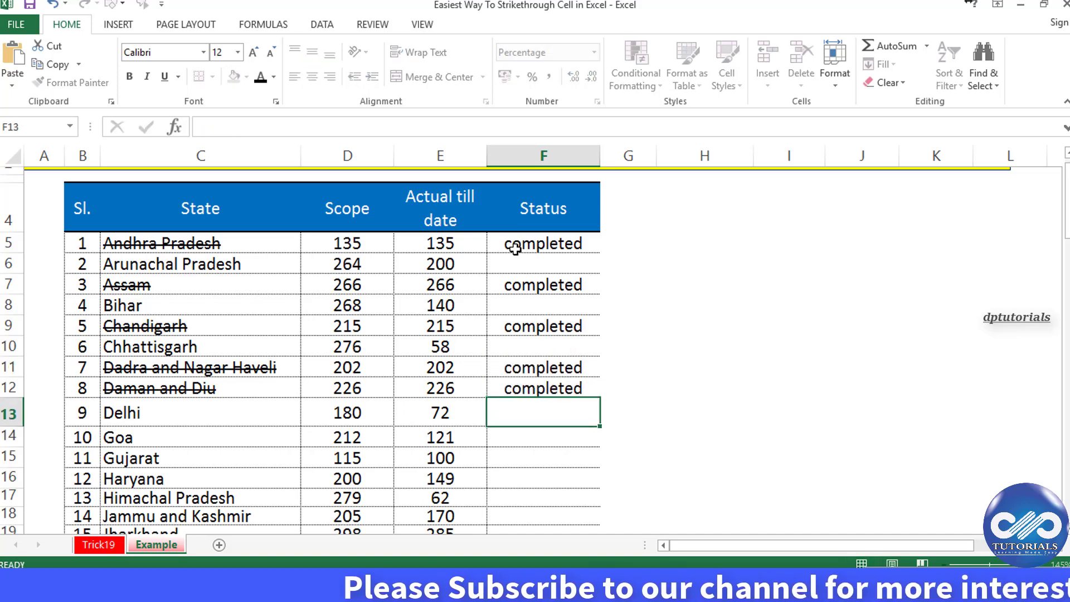